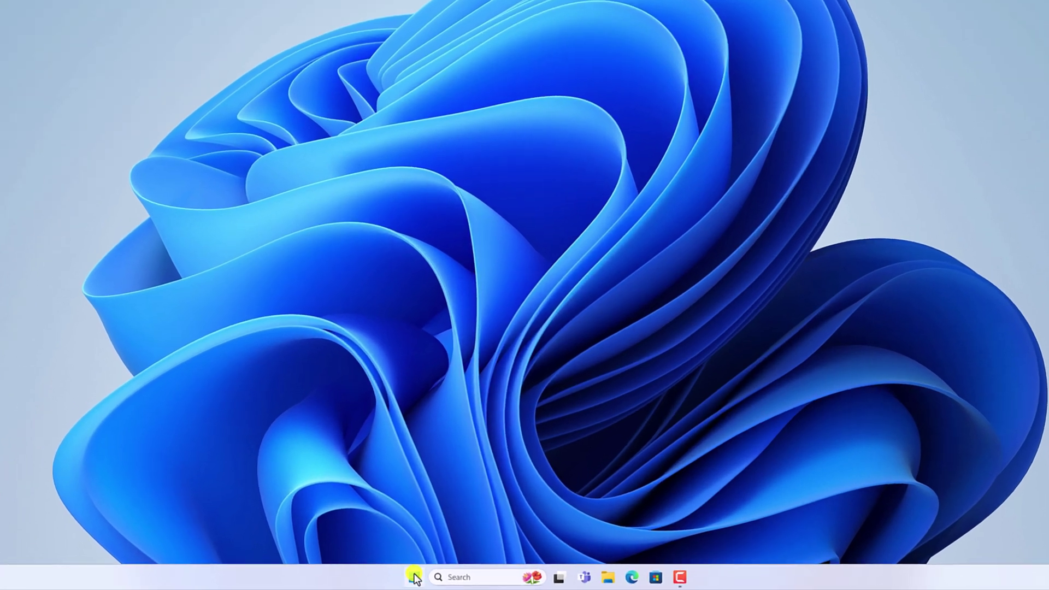
Open Settings from the Win+X menu and run Check for updates on the Windows Update page
right_click(424, 580)
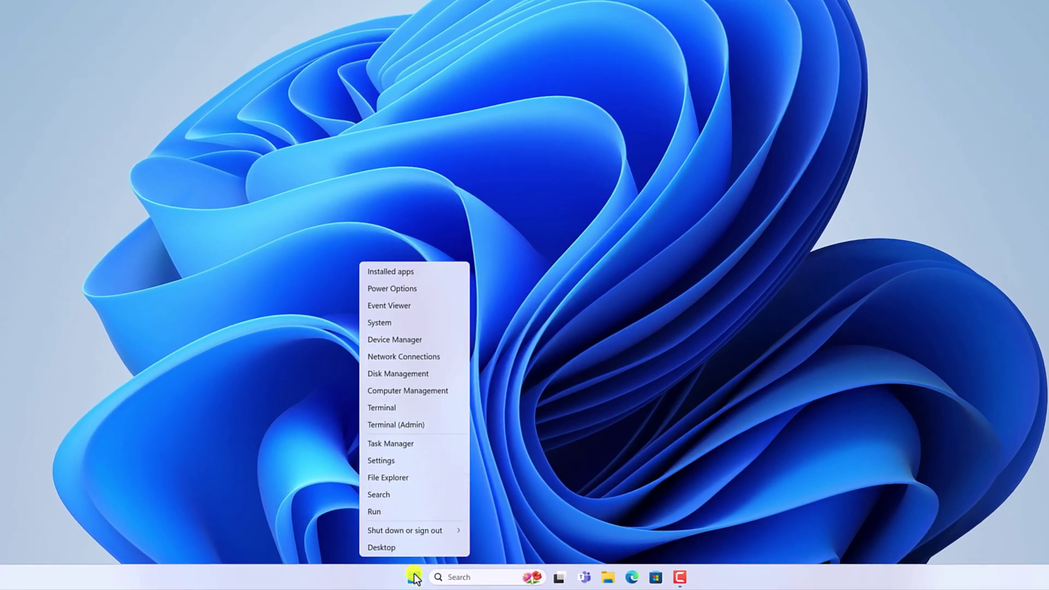
left_click(408, 463)
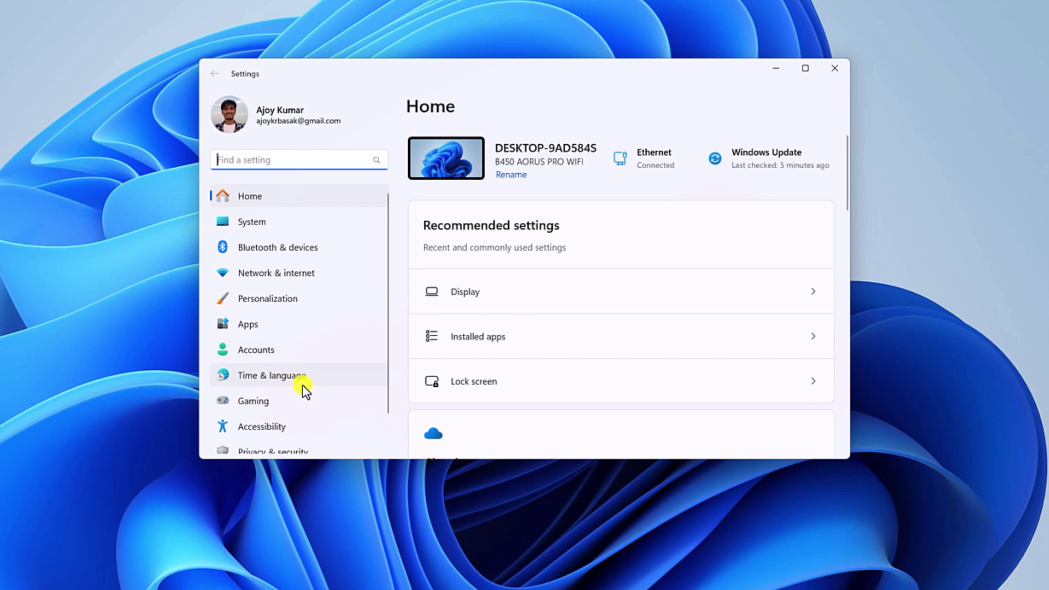
scroll(293, 330, "down", 2)
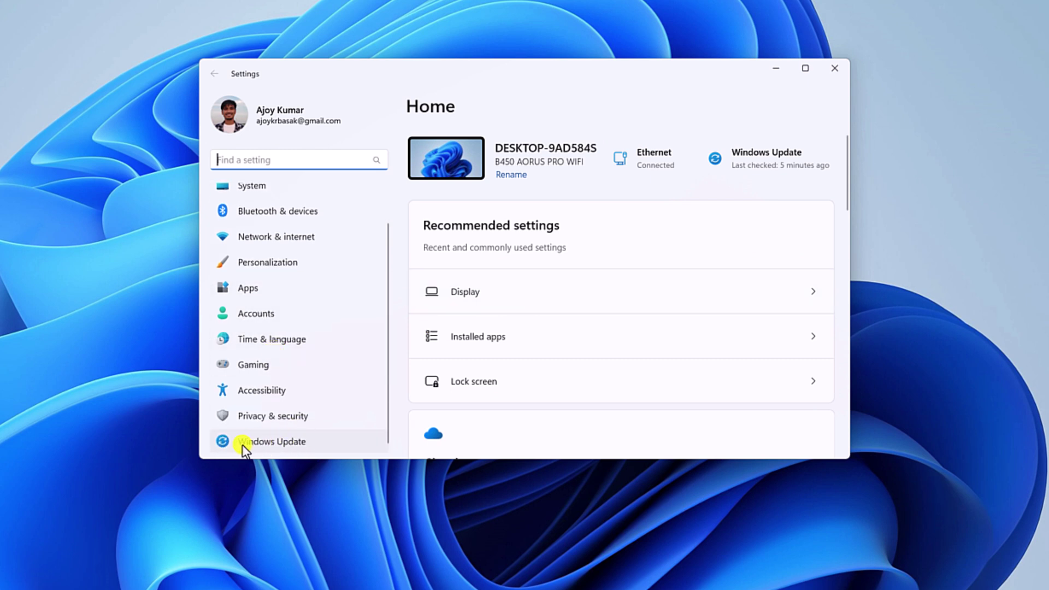
left_click(307, 445)
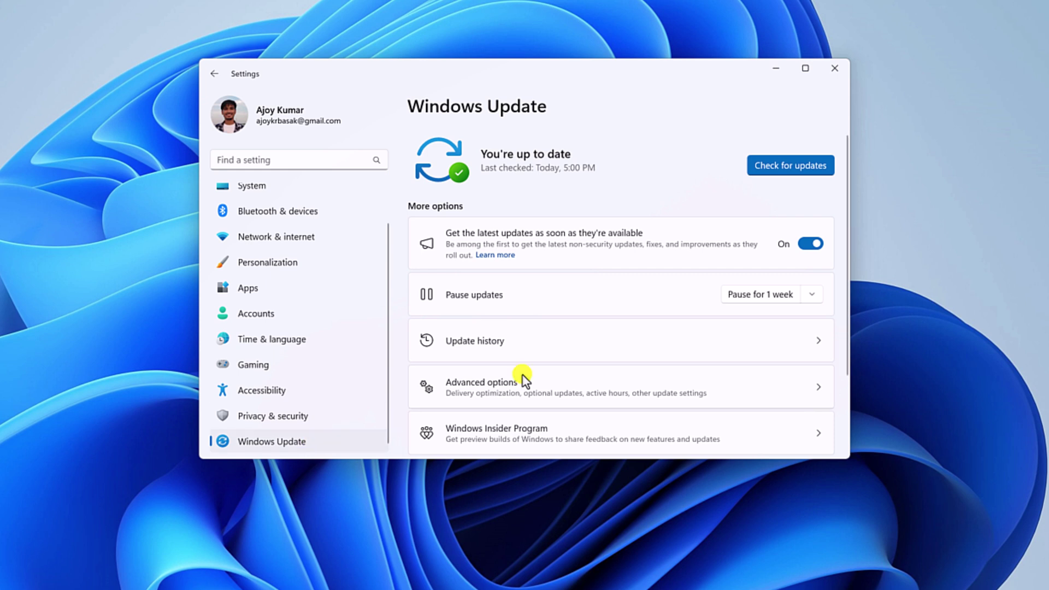
left_click(783, 166)
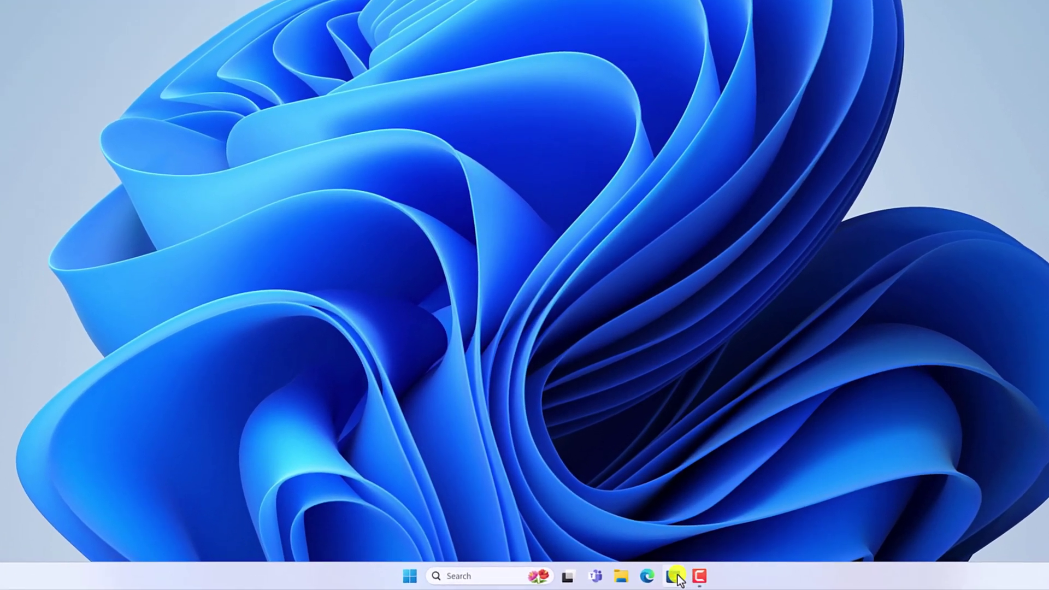
Launch Microsoft Store from the taskbar and go to its Library page
left_click(675, 576)
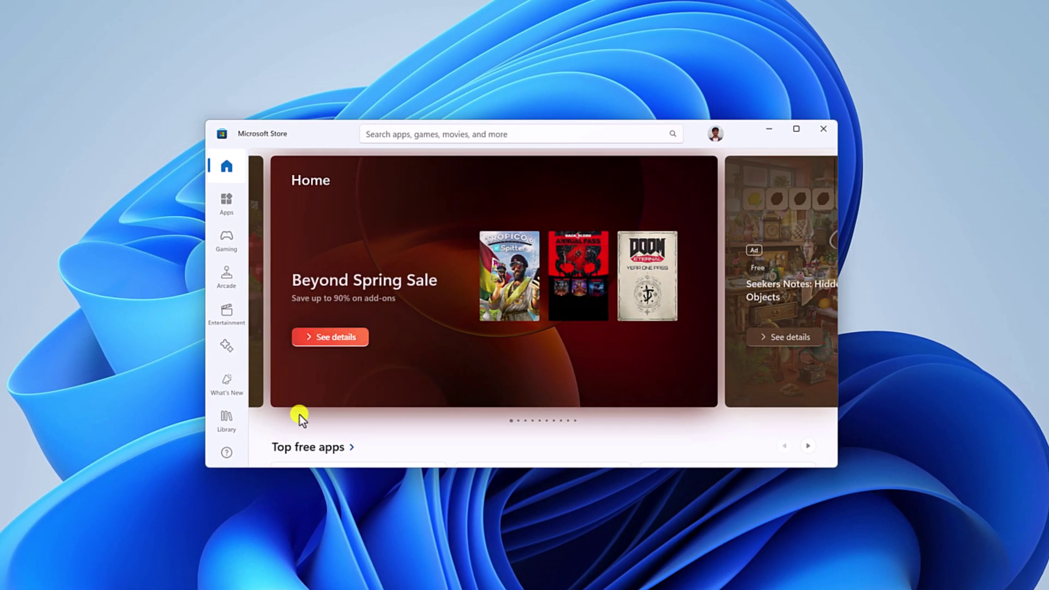
left_click(230, 425)
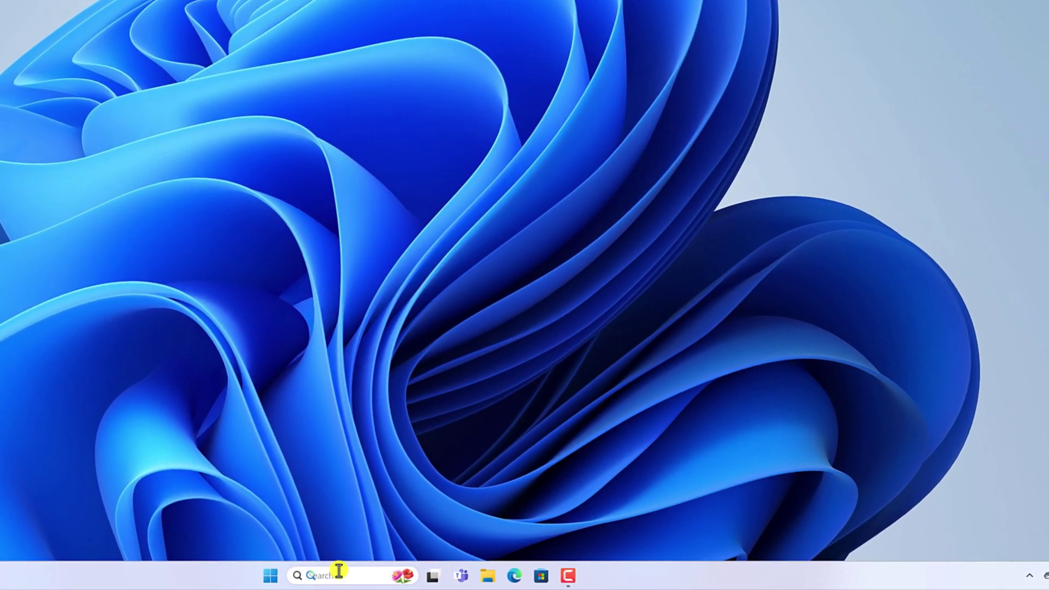
Search 'sett' to open Settings, go to Apps > Installed apps, and filter by 'Microsoft Teams'
left_click(471, 579)
type("sett")
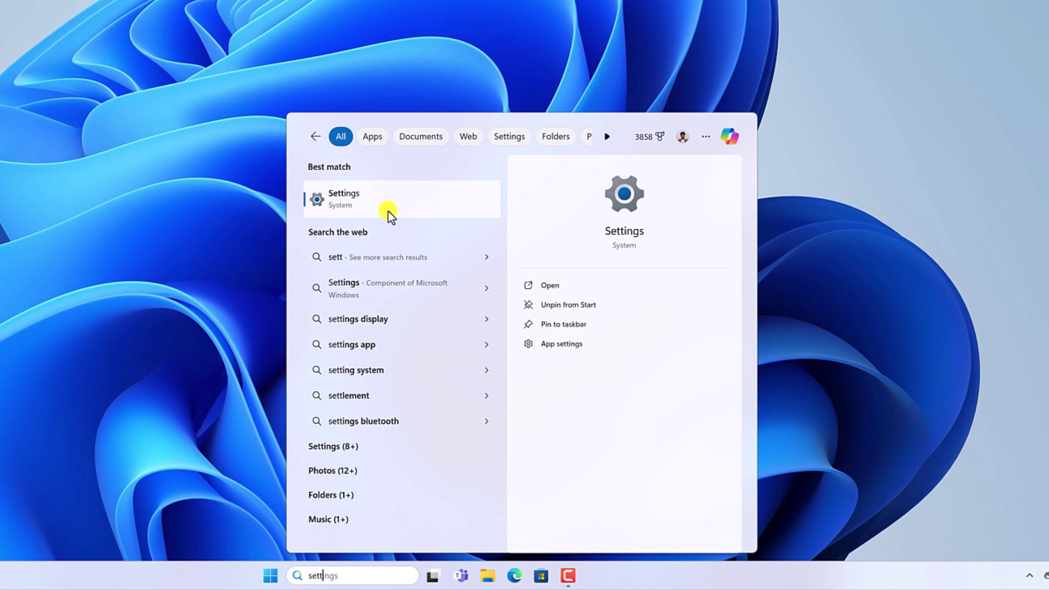
left_click(388, 211)
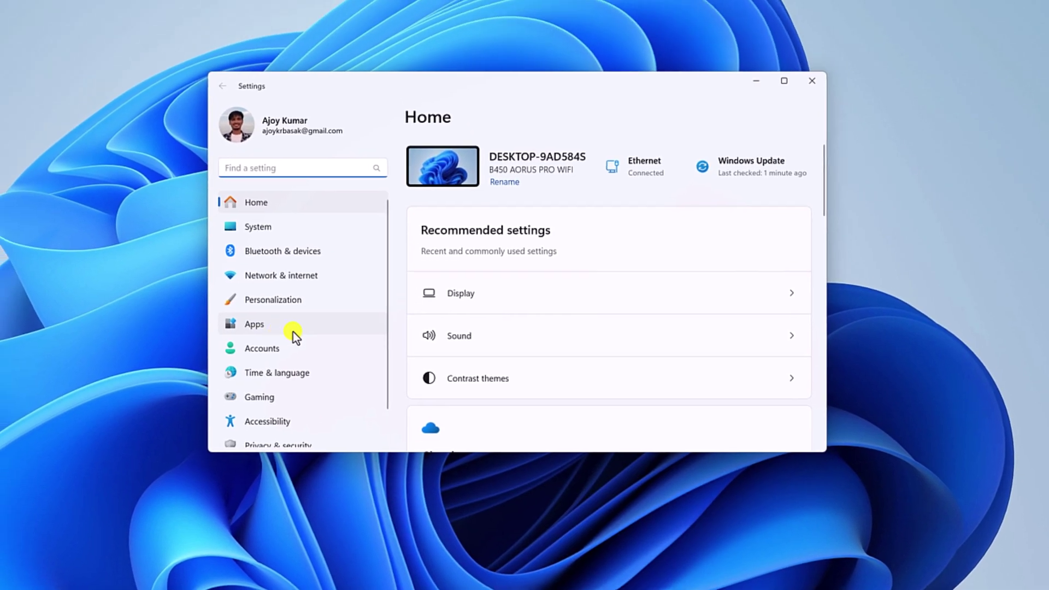
left_click(301, 330)
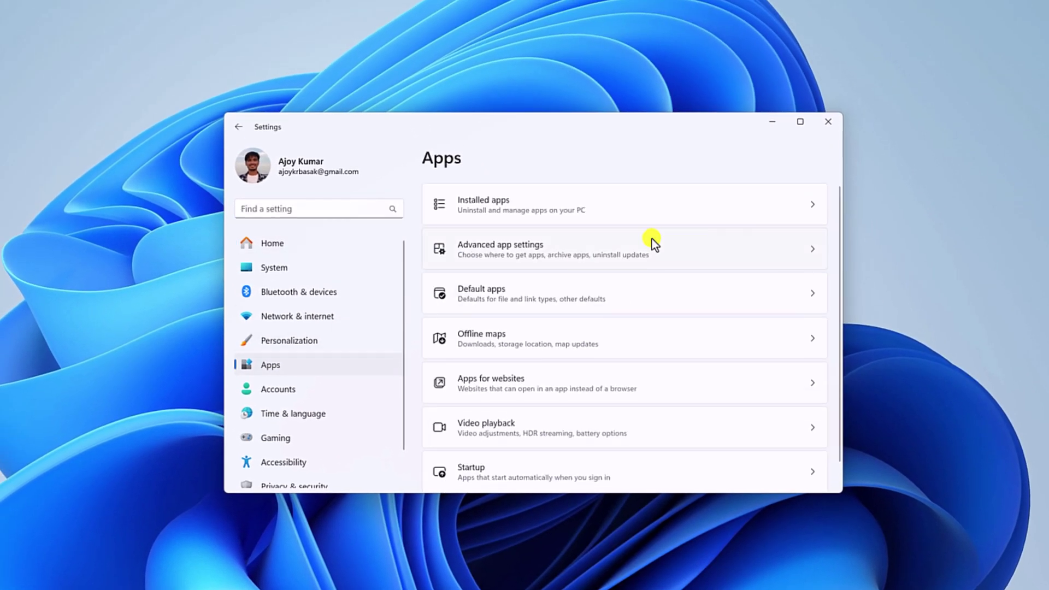
left_click(647, 210)
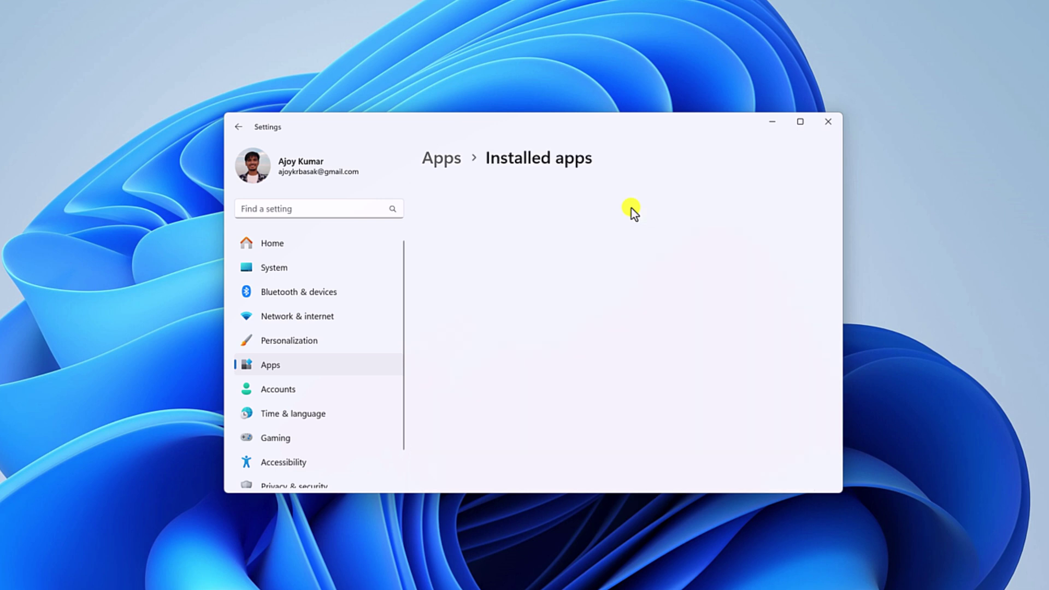
type("M")
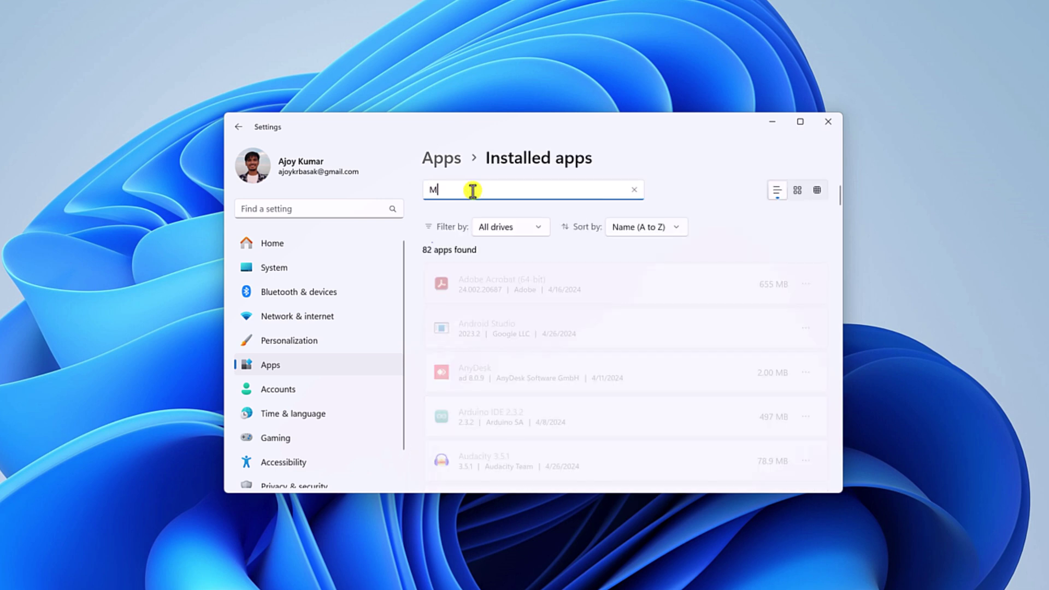
type("icrosoft Teams")
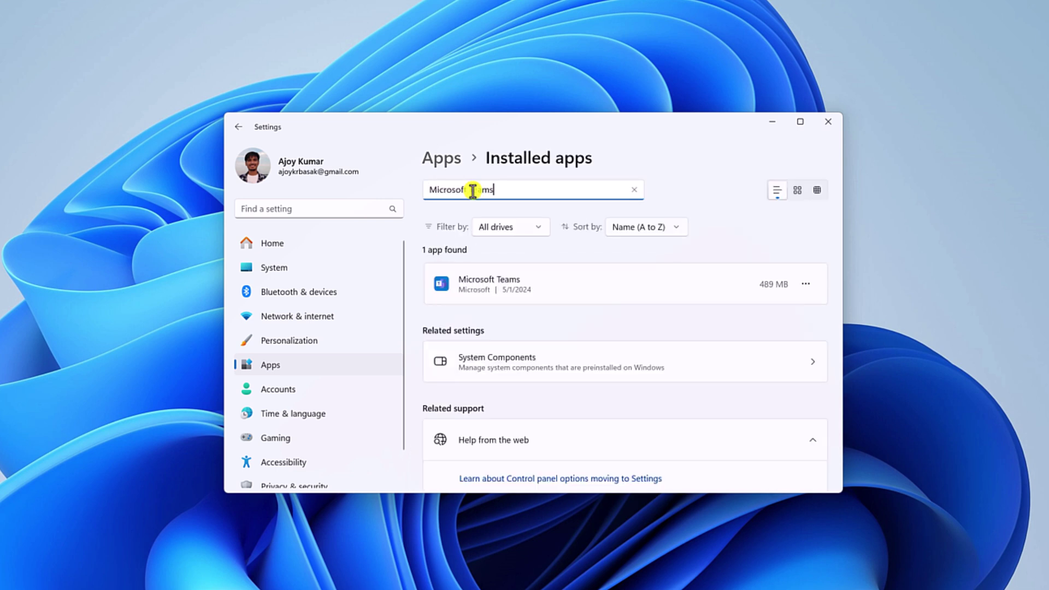
left_click(585, 297)
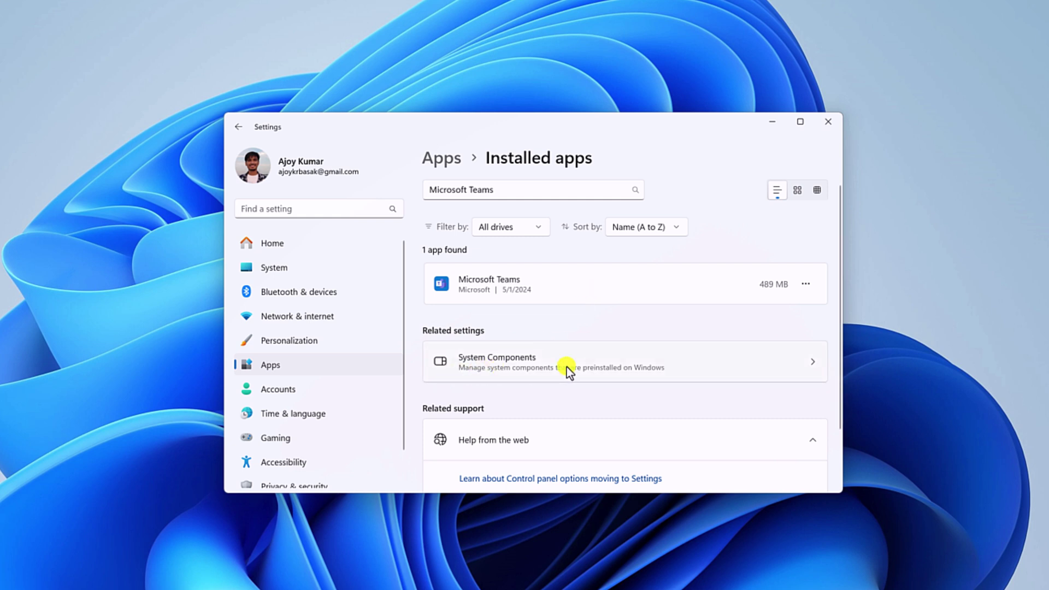
Repair Microsoft Teams from its Advanced options page
left_click(806, 284)
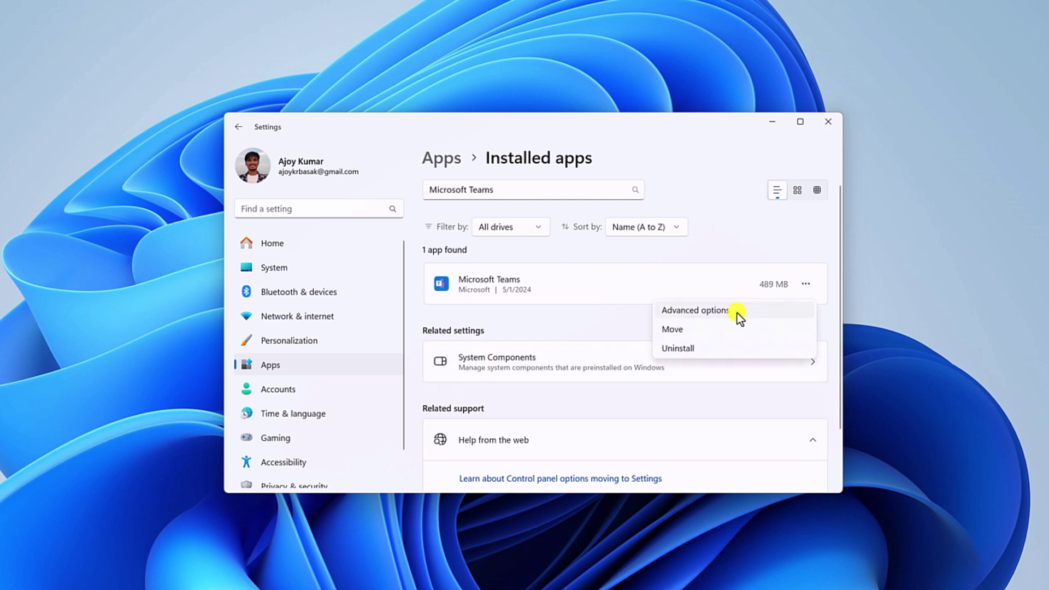
left_click(737, 311)
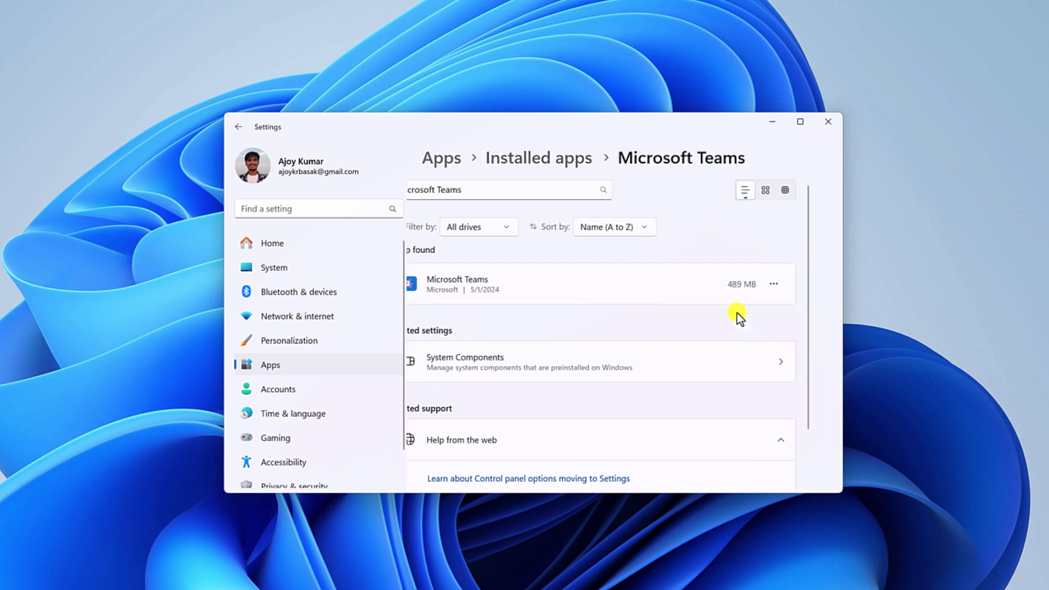
scroll(587, 258, "down", 6)
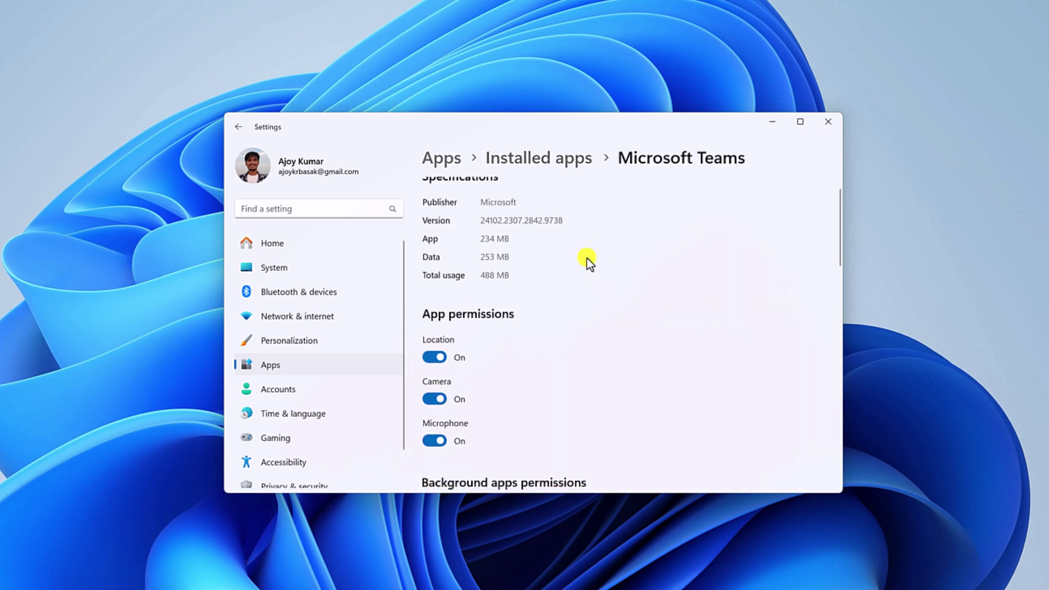
scroll(586, 270, "down", 3)
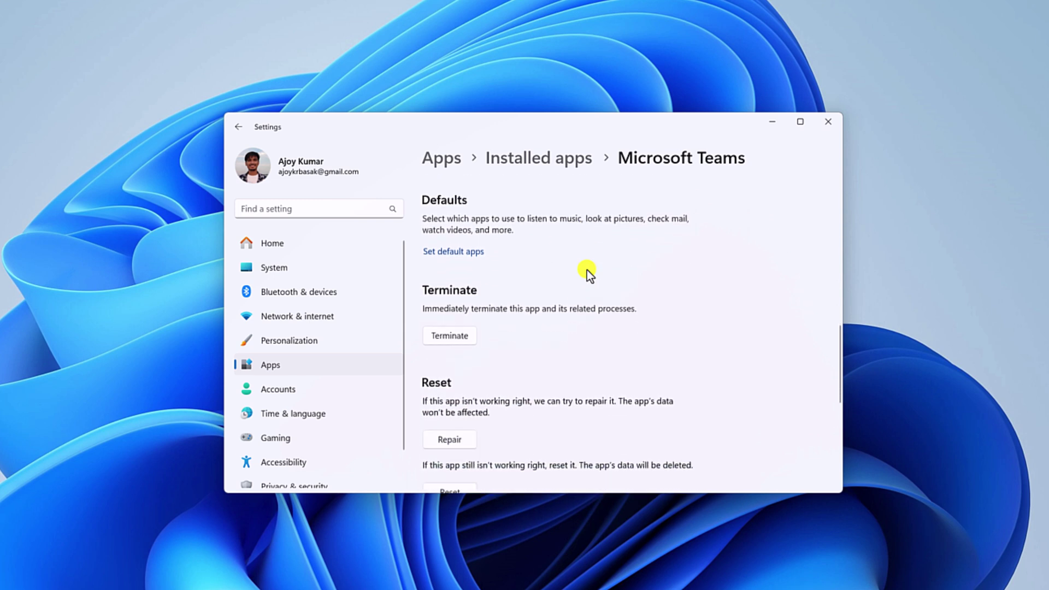
scroll(536, 356, "down", 2)
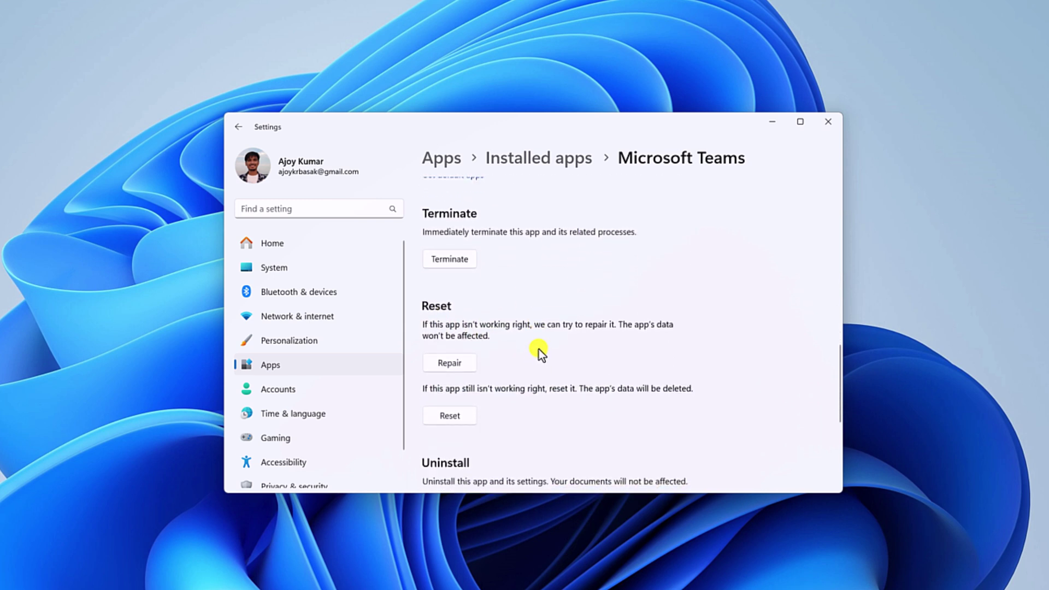
left_click(463, 366)
Reset Microsoft Teams, confirm deleting its data, and minimize the Settings window
left_click(453, 415)
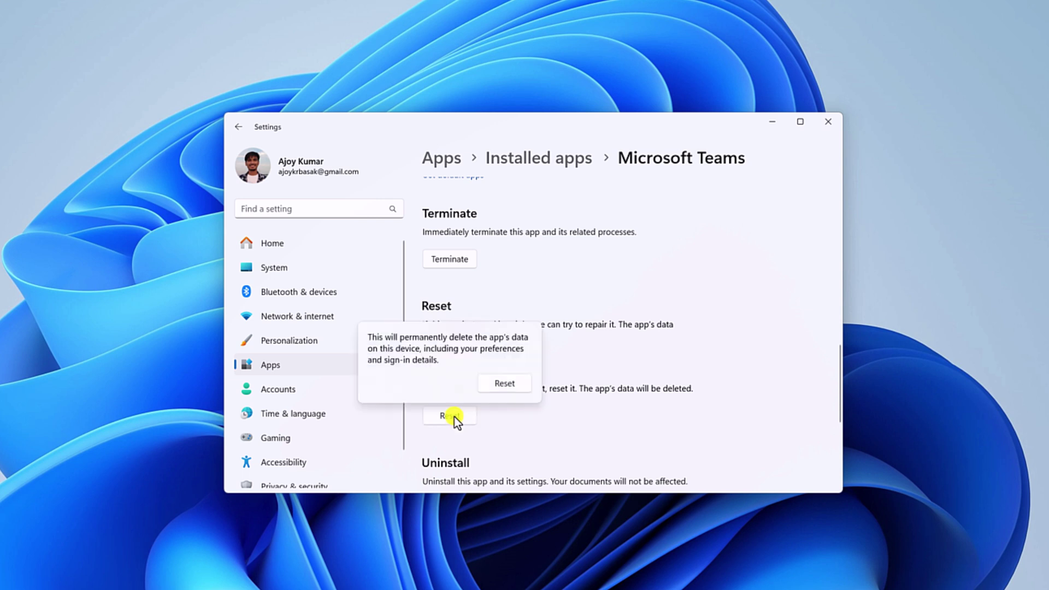
left_click(510, 384)
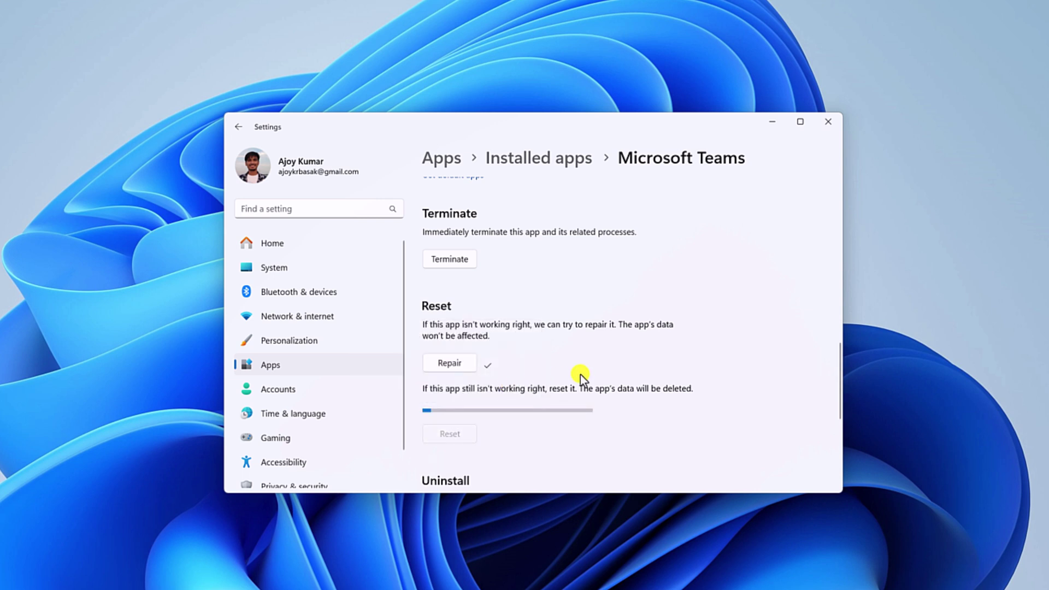
scroll(726, 212, "down", 1)
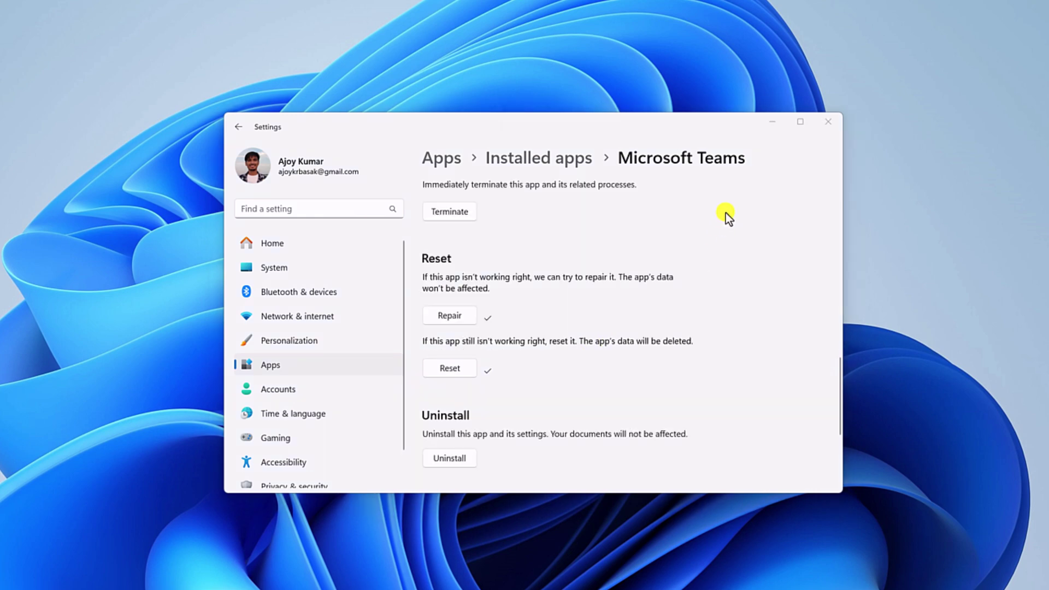
left_click(765, 133)
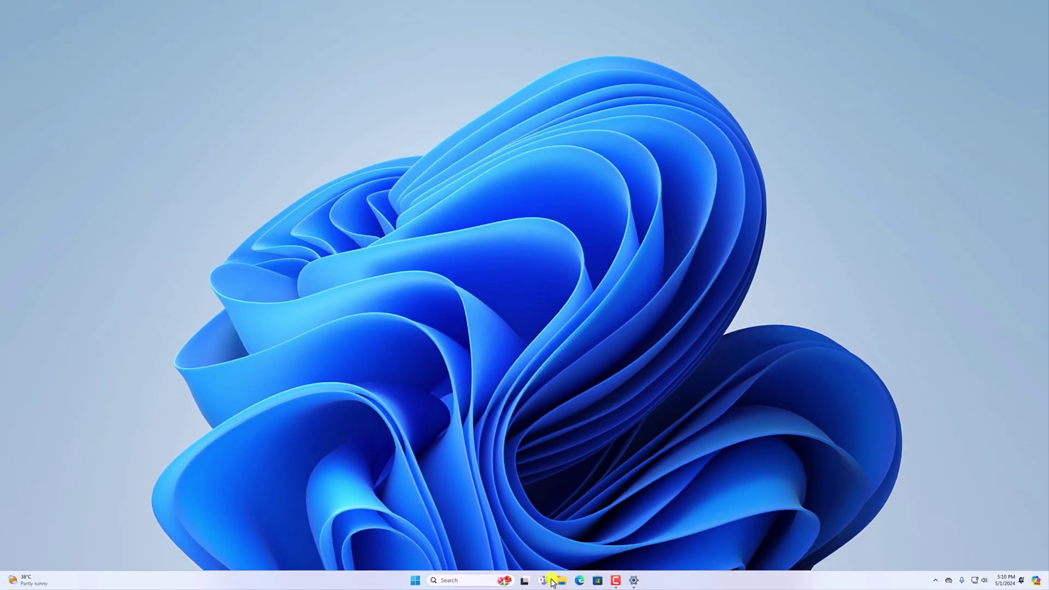
Launch Microsoft Teams to confirm it opens, minimize it, and restore the Settings window
left_click(545, 581)
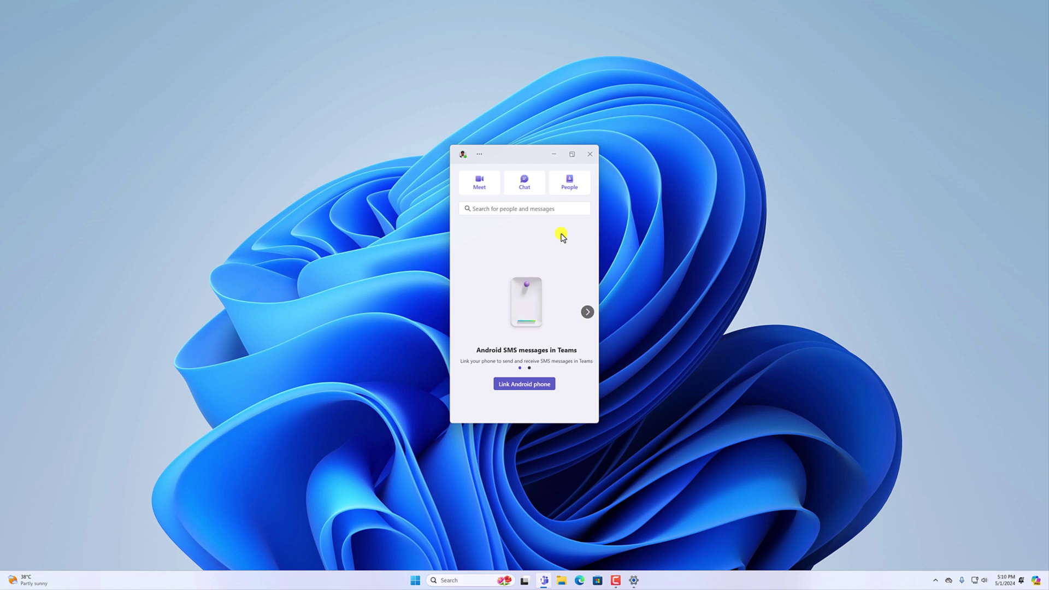
left_click(554, 154)
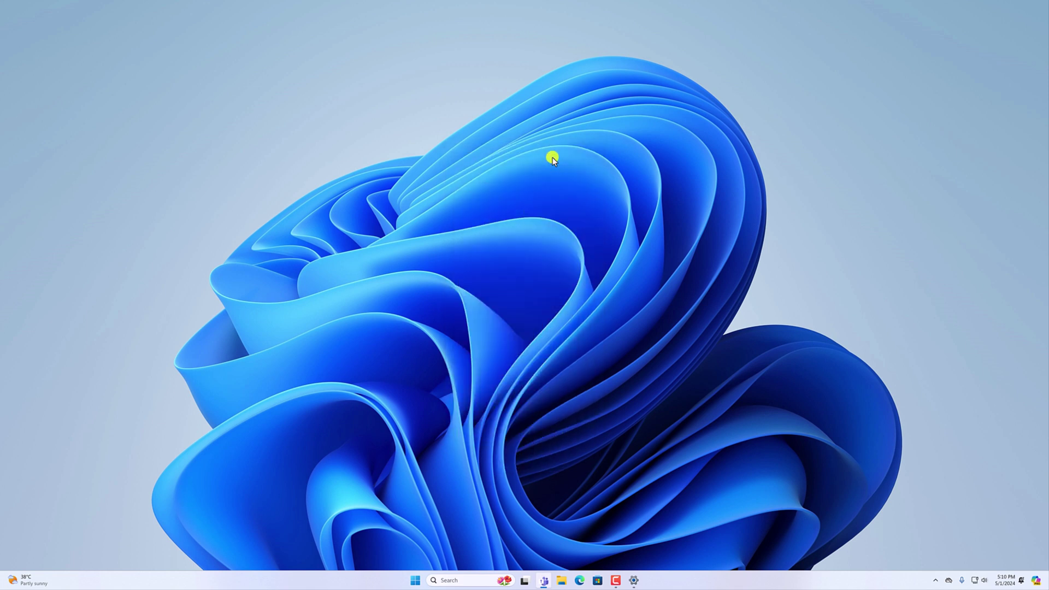
left_click(634, 580)
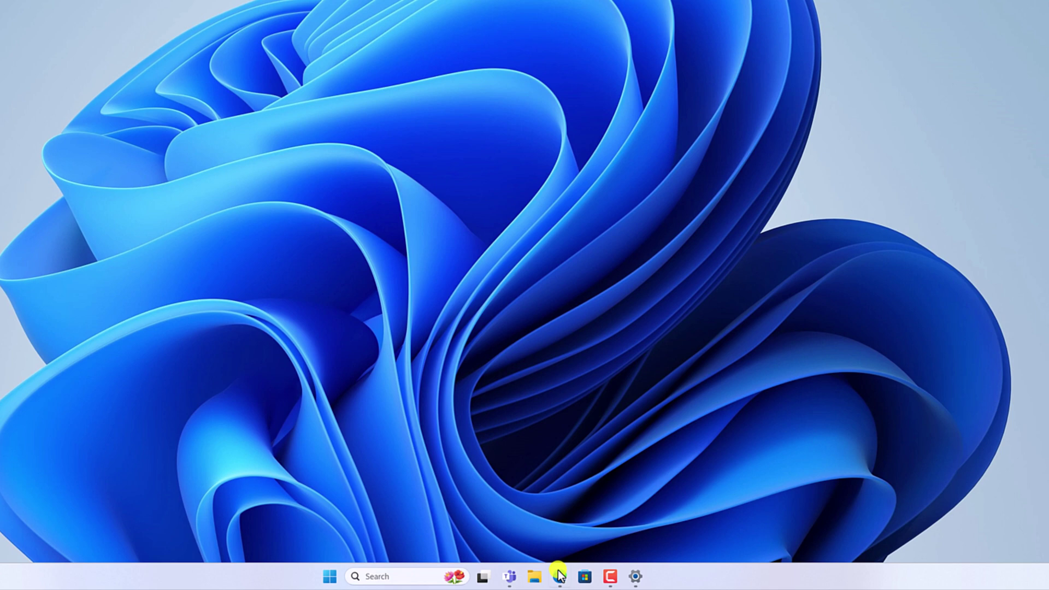
Bring up the Download Microsoft Teams page in Edge from the taskbar
left_click(558, 578)
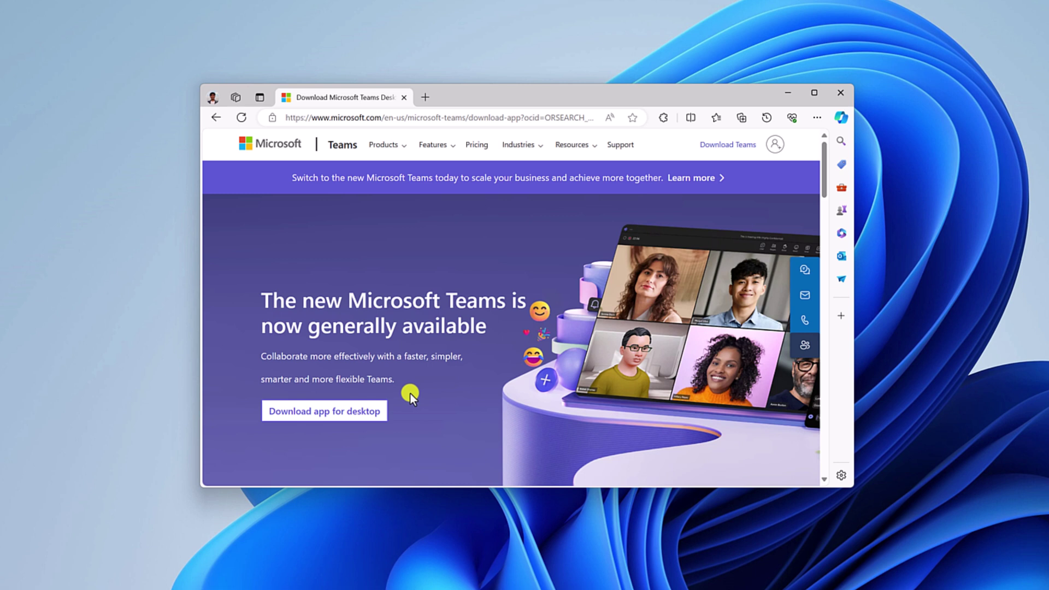
Minimize the Edge window showing the Teams download page
left_click(793, 94)
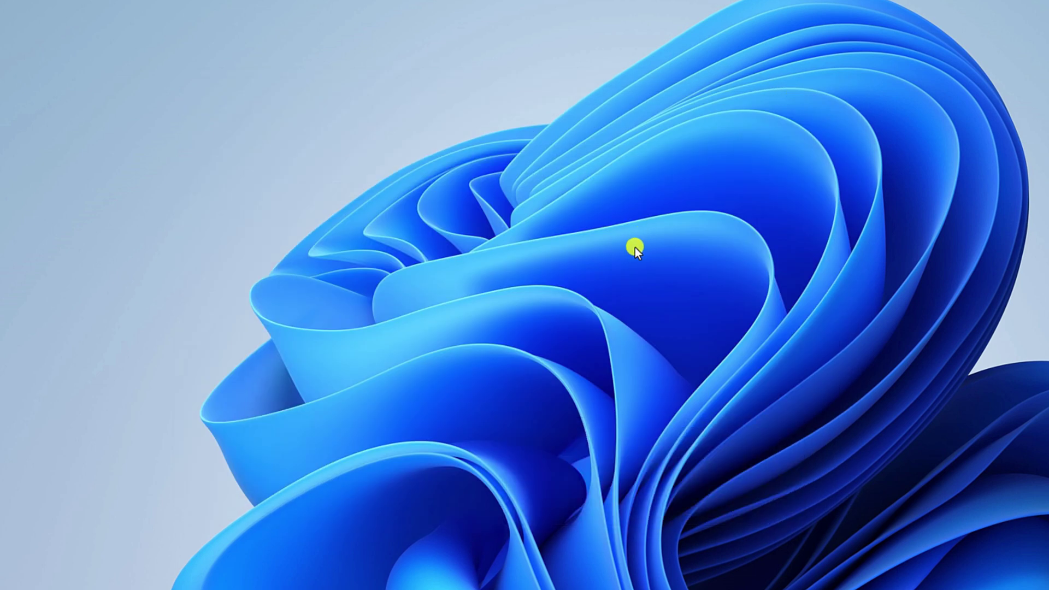